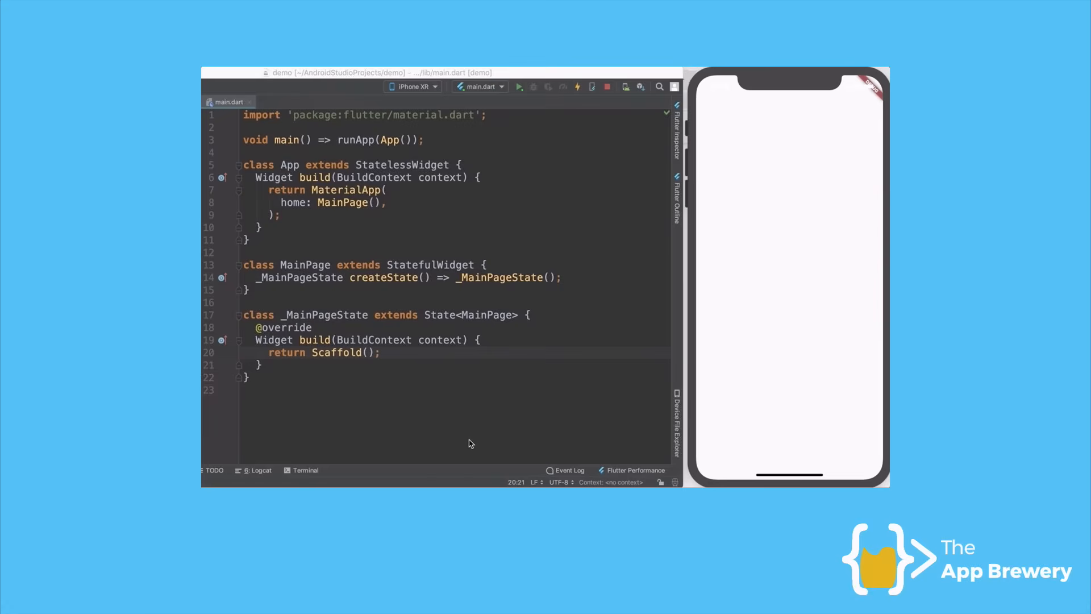
Add an appBar: AppBar() to the Scaffold in main.dart and hot reload
{"action": "left_click", "coordinate": [369, 353]}
{"action": "key", "text": "Return"}
{"action": "type", "text": "app"}
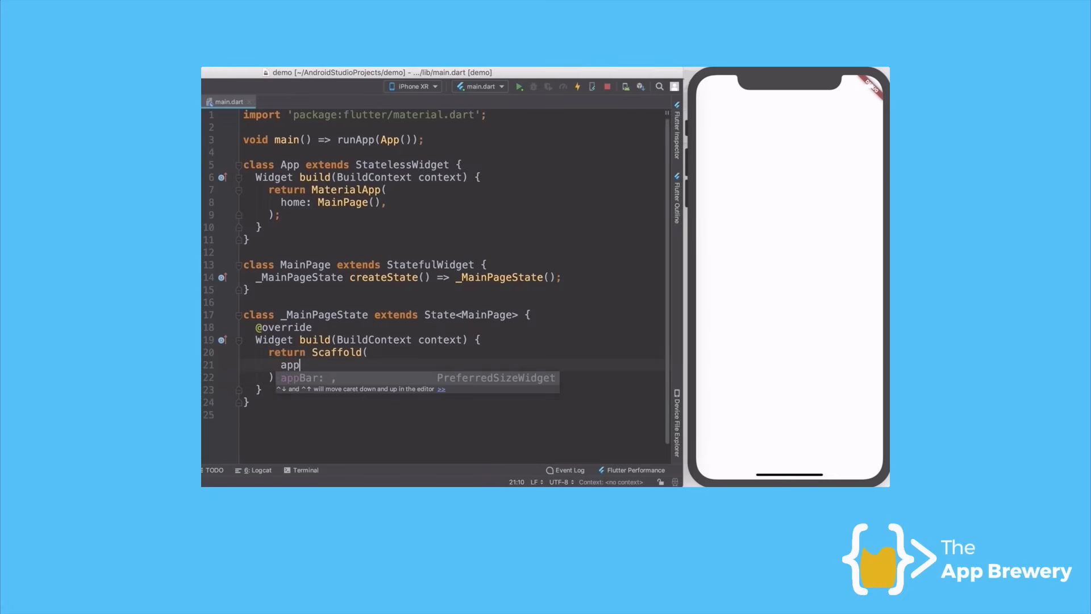
{"action": "key", "text": "Return"}
{"action": "type", "text": "AppBar"}
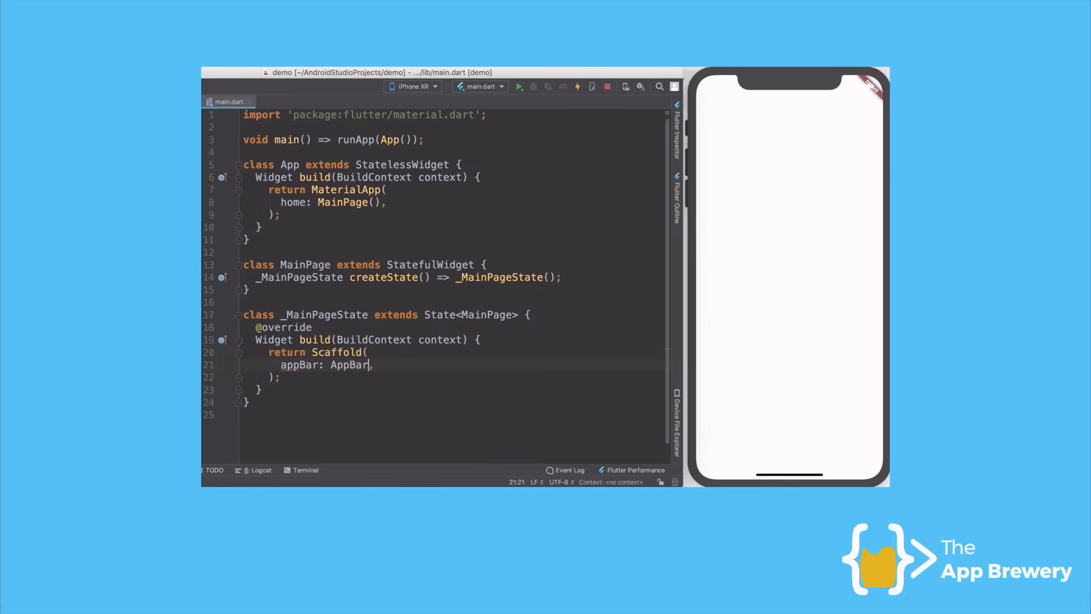
{"action": "type", "text": "("}
{"action": "key", "text": "ctrl+s"}
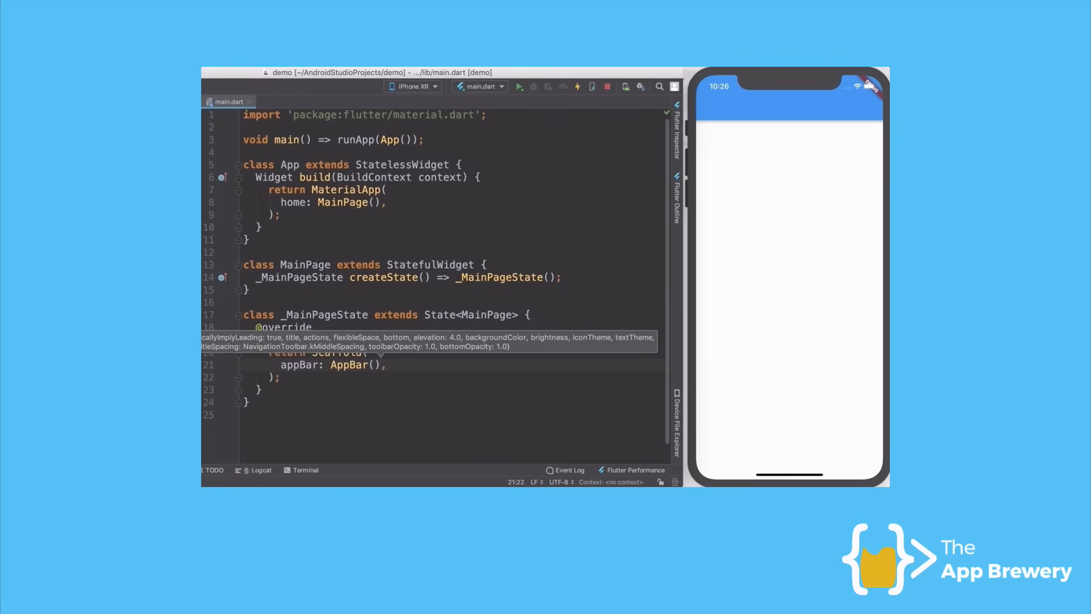
Give the AppBar backgroundColor Colors.red and title Text('Demo'), reloading into the simulator
{"action": "key", "text": "Return"}
{"action": "type", "text": "b"}
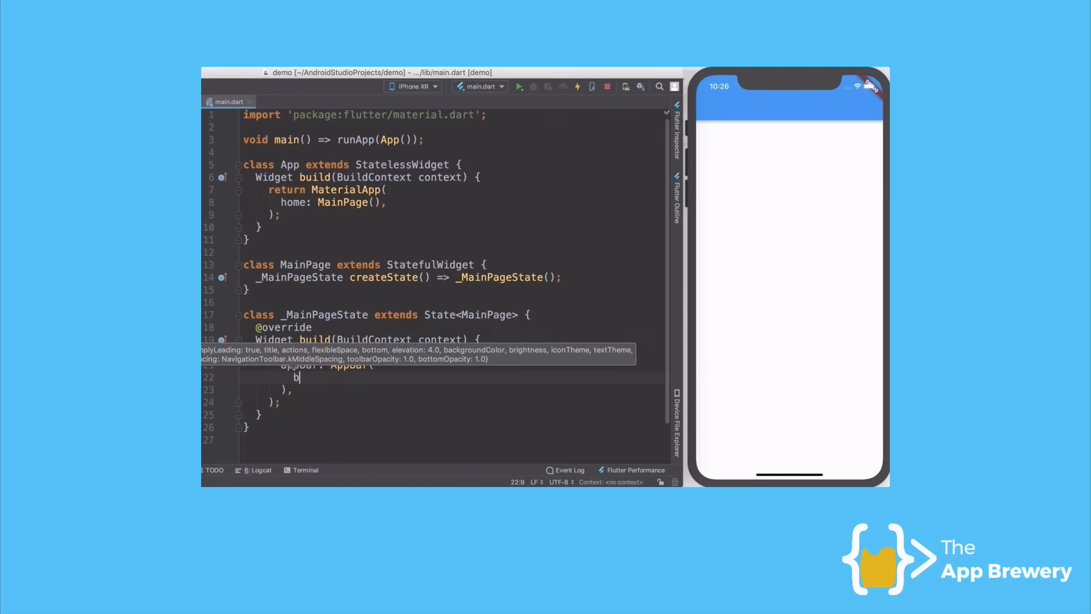
{"action": "type", "text": "ack"}
{"action": "key", "text": "Return"}
{"action": "type", "text": "Col"}
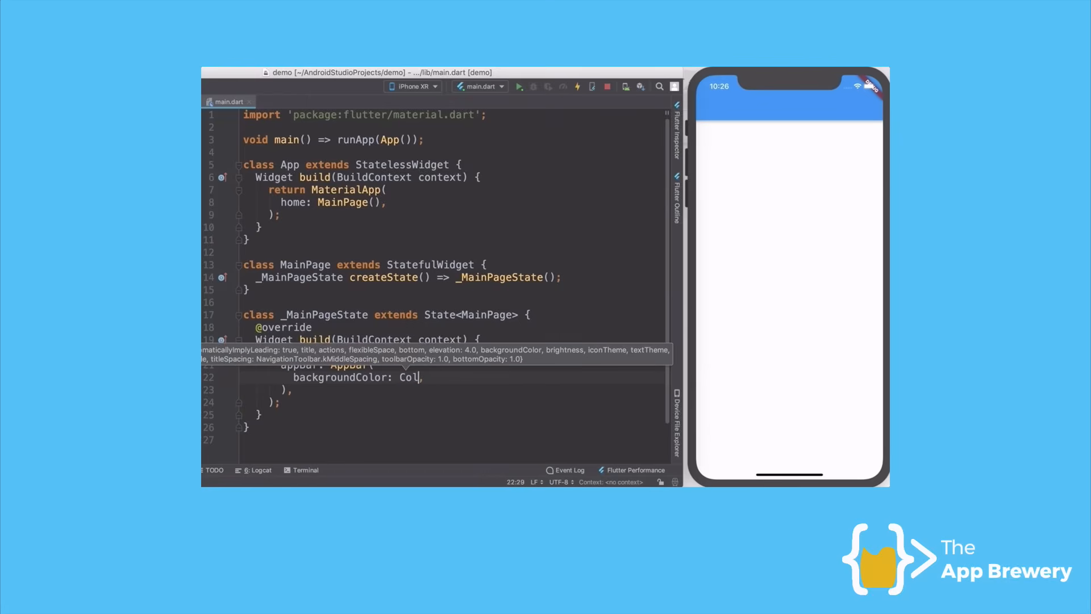
{"action": "type", "text": "ors.red"}
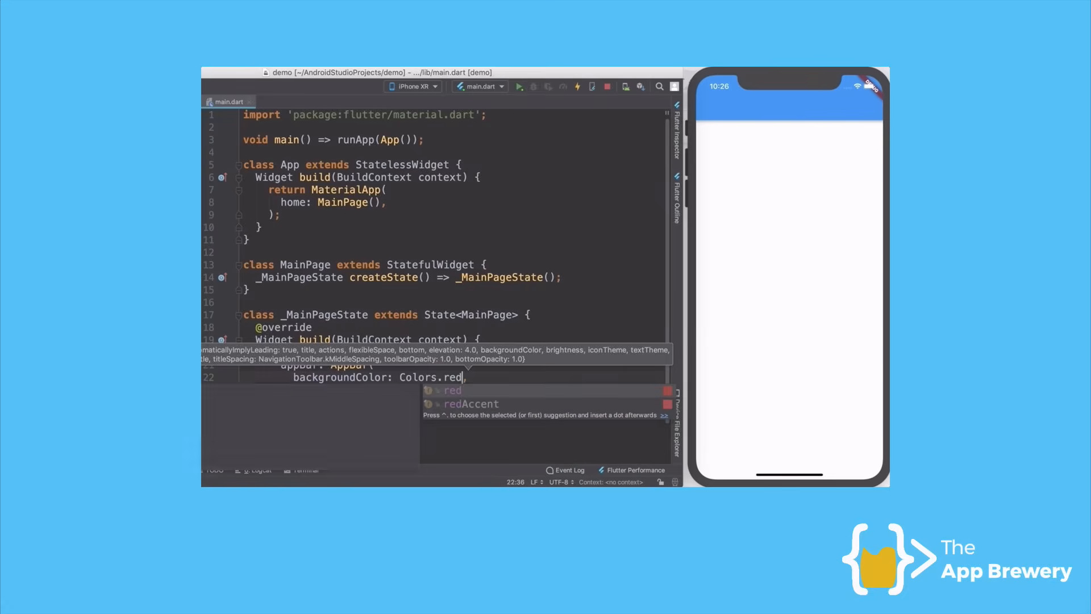
{"action": "key", "text": "ctrl+s"}
{"action": "key", "text": "Escape"}
{"action": "key", "text": "Return"}
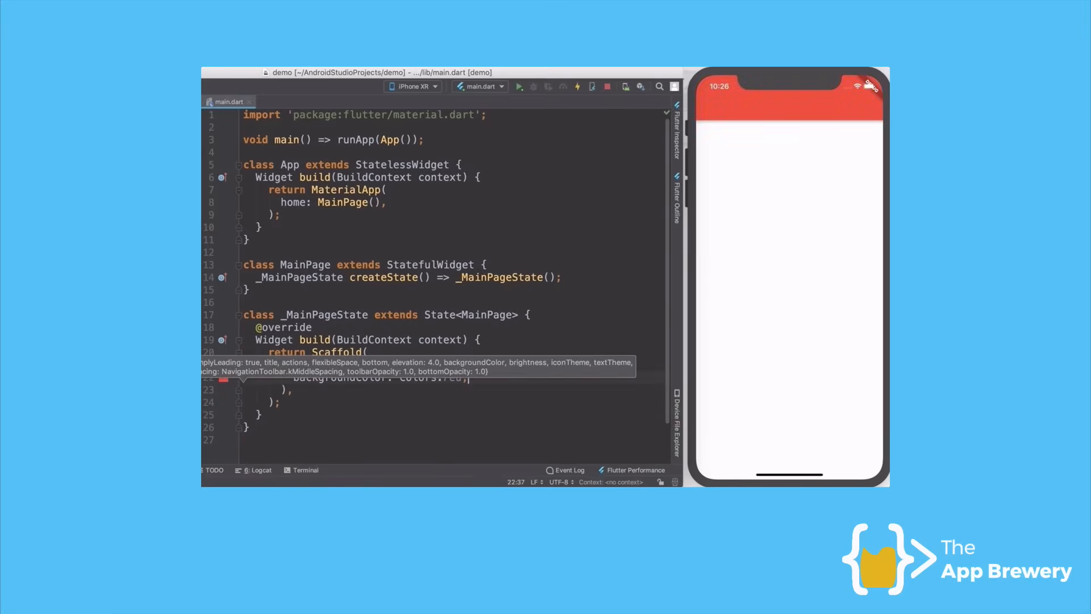
{"action": "type", "text": "tit"}
{"action": "key", "text": "Return"}
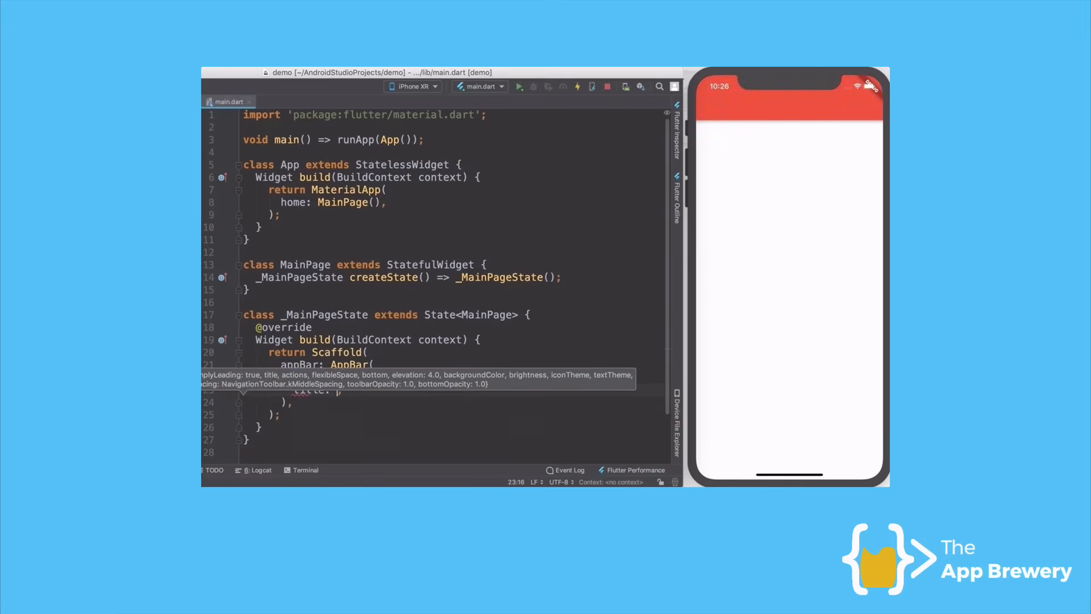
{"action": "type", "text": "Tex"}
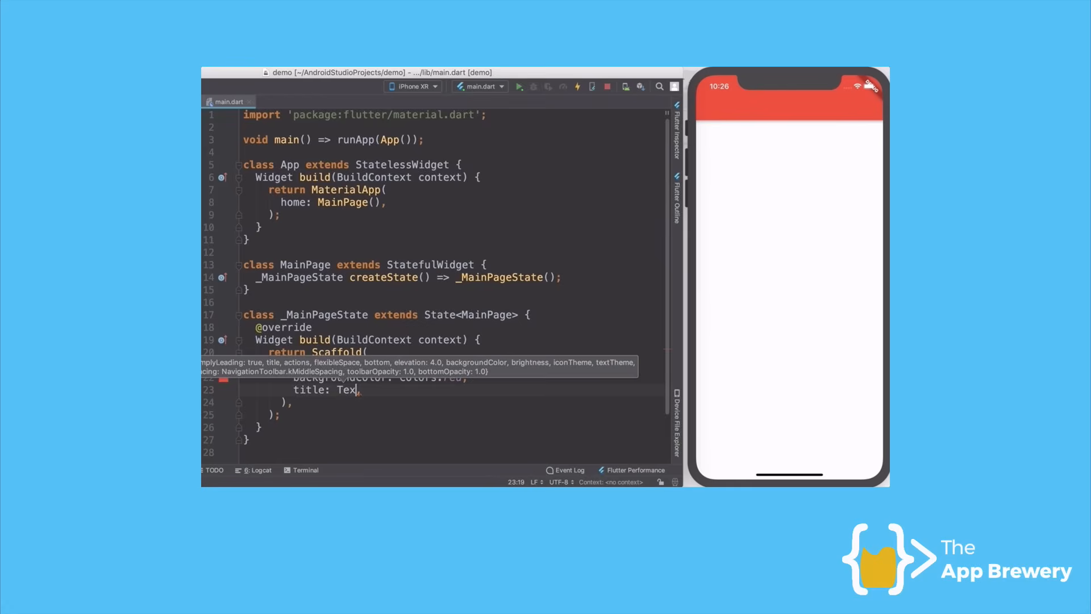
{"action": "type", "text": "t('Demo"}
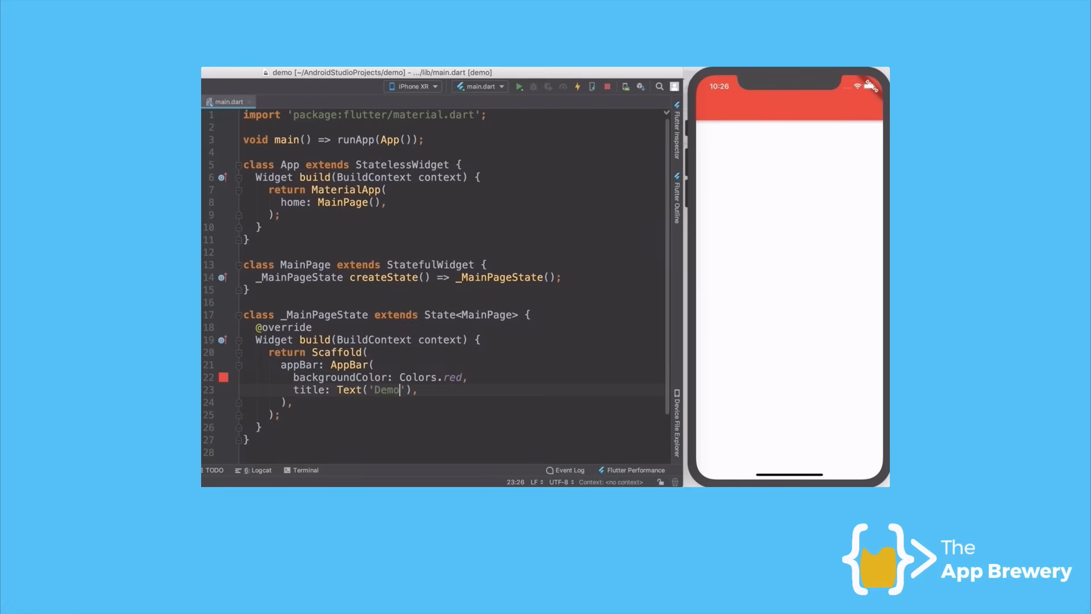
{"action": "key", "text": "ctrl+s"}
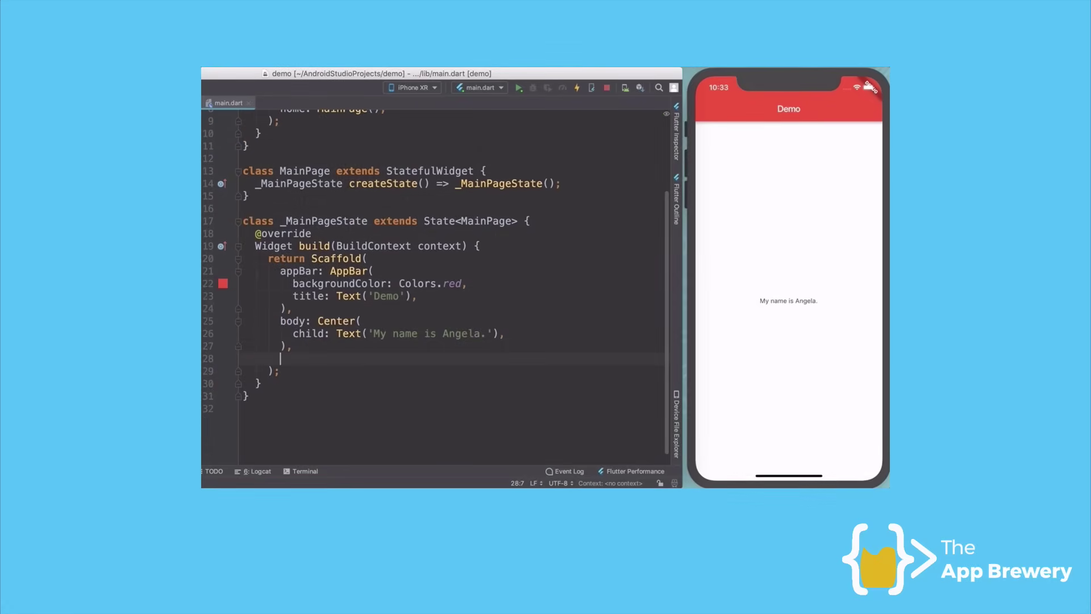
{"action": "type", "text": "flo"}
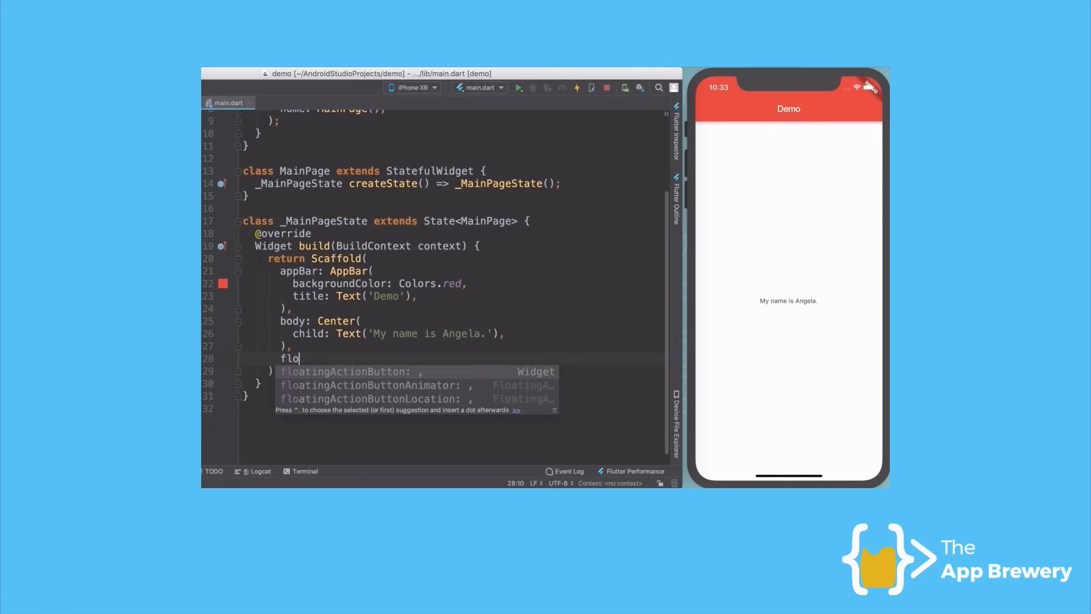
Add a floatingActionButton: FloatingActionButton() to the Scaffold and hot reload
{"action": "key", "text": "Return"}
{"action": "type", "text": "FAB,"}
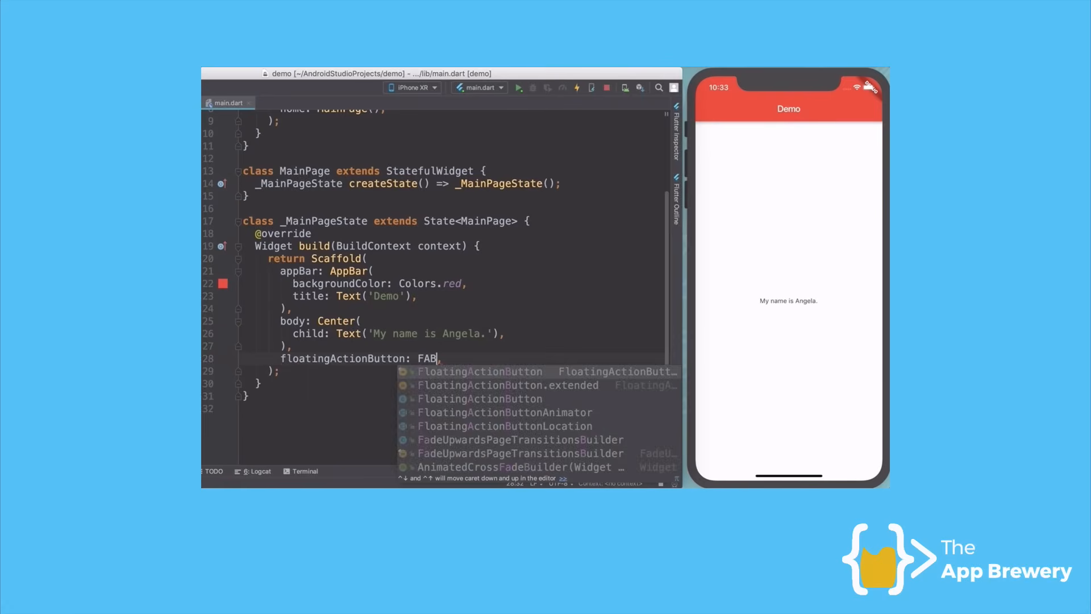
{"action": "key", "text": "Down"}
{"action": "key", "text": "Down"}
{"action": "key", "text": "Return"}
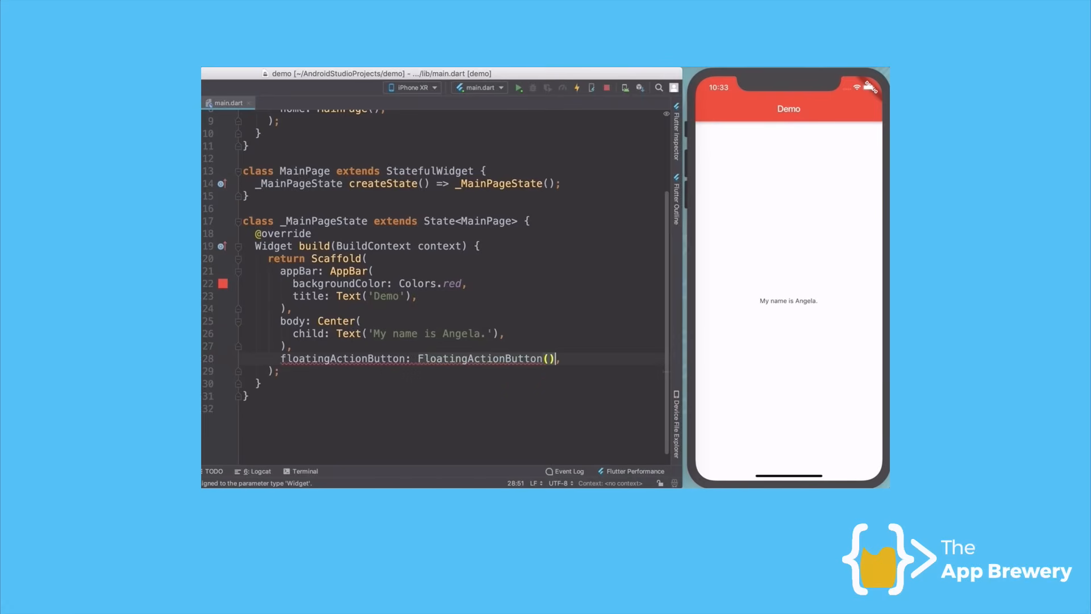
{"action": "key", "text": "Left"}
{"action": "key", "text": "ctrl+s"}
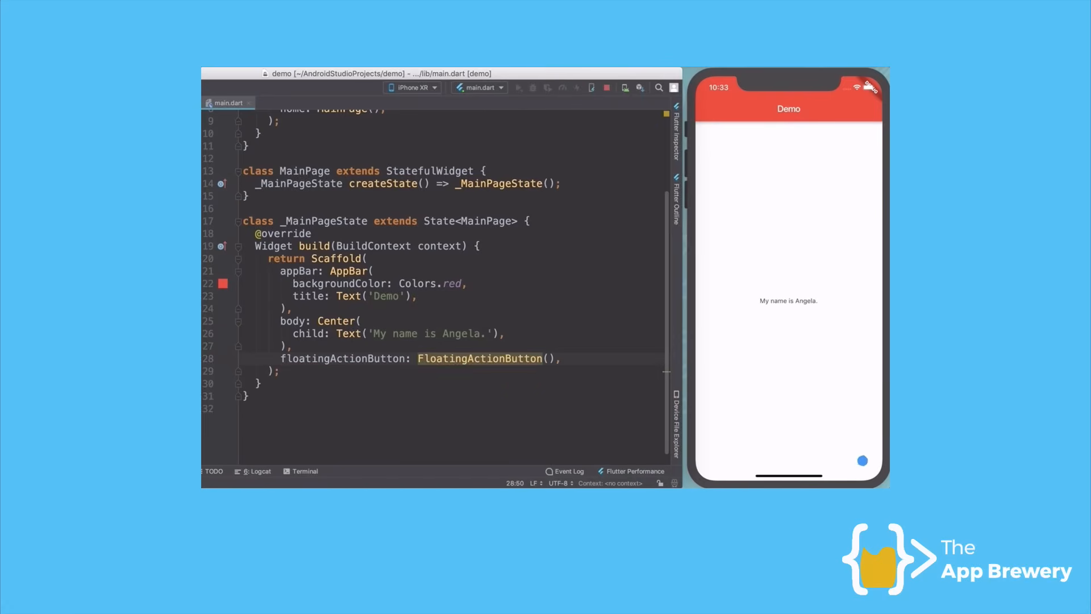
Set the FloatingActionButton backgroundColor to Colors.red and reload
{"action": "key", "text": "Return"}
{"action": "type", "text": "b"}
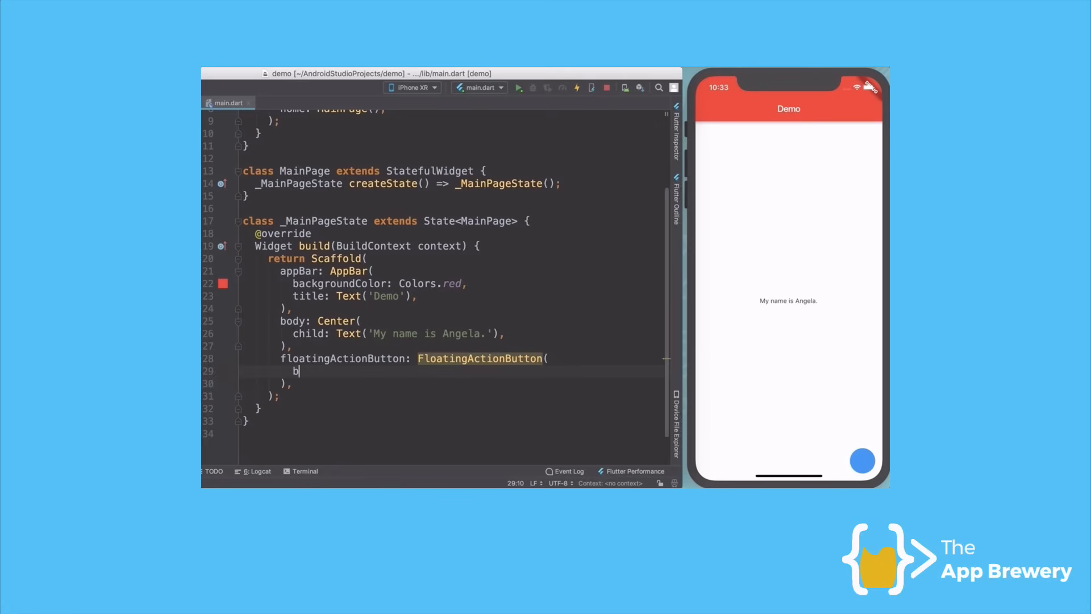
{"action": "type", "text": "ack"}
{"action": "key", "text": "Return"}
{"action": "type", "text": "Colors."}
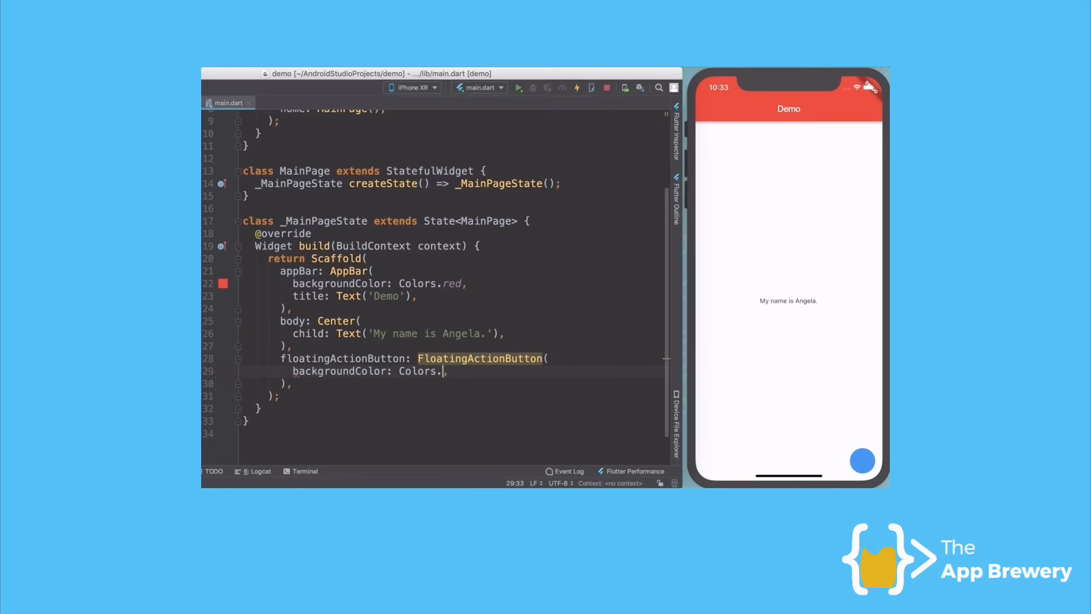
{"action": "type", "text": "red"}
{"action": "key", "text": "Right"}
{"action": "key", "text": "super+s"}
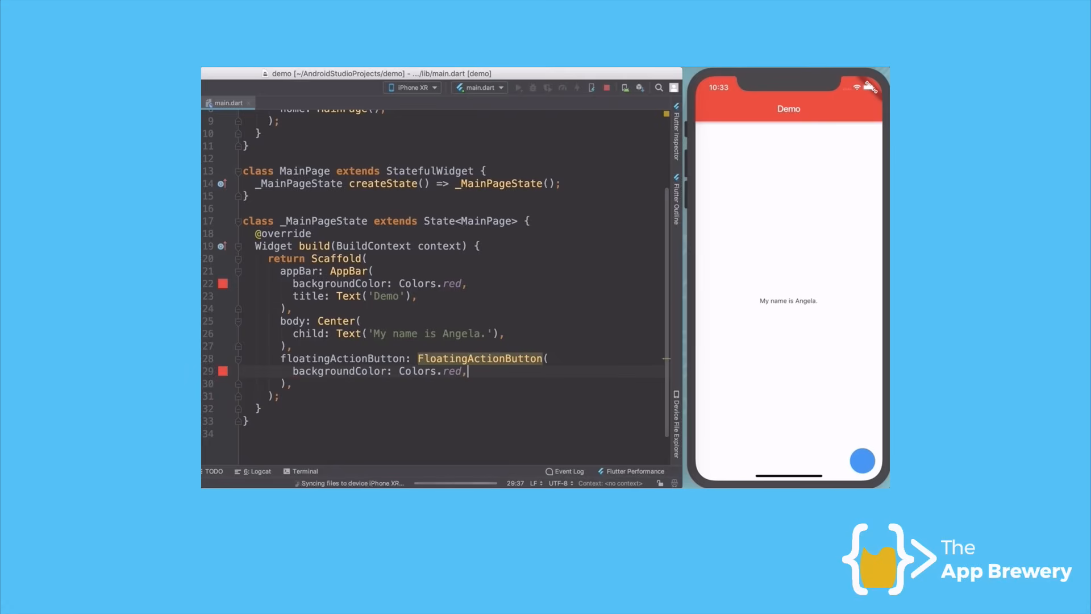
{"action": "key", "text": "Return"}
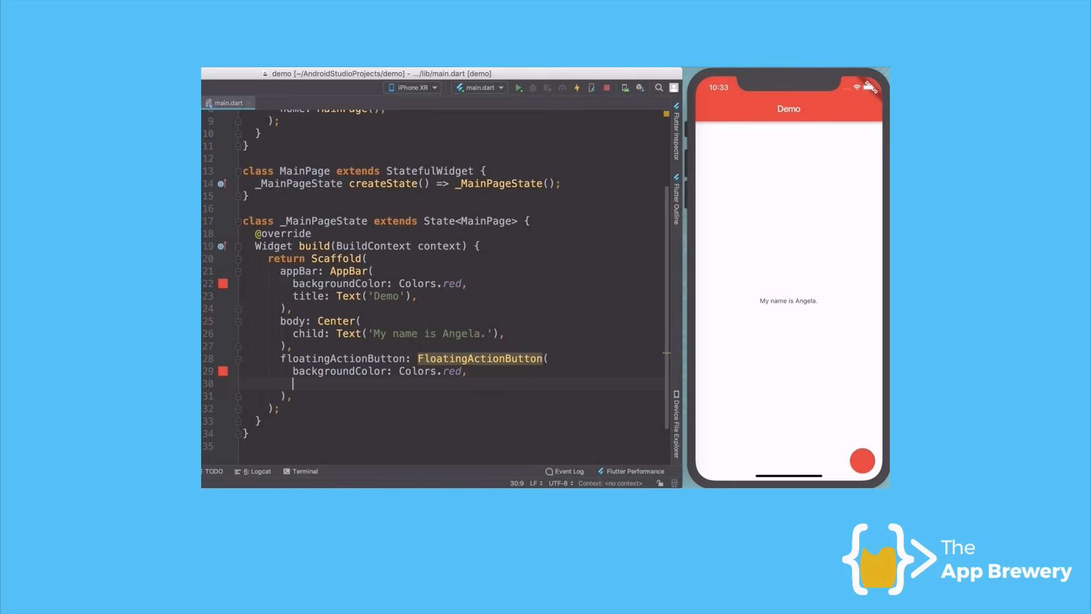
{"action": "type", "text": "c"}
Give the button child: Icon(Icons.add) so the simulator shows a plus icon
{"action": "key", "text": "Return"}
{"action": "type", "text": "Icon(Icons"}
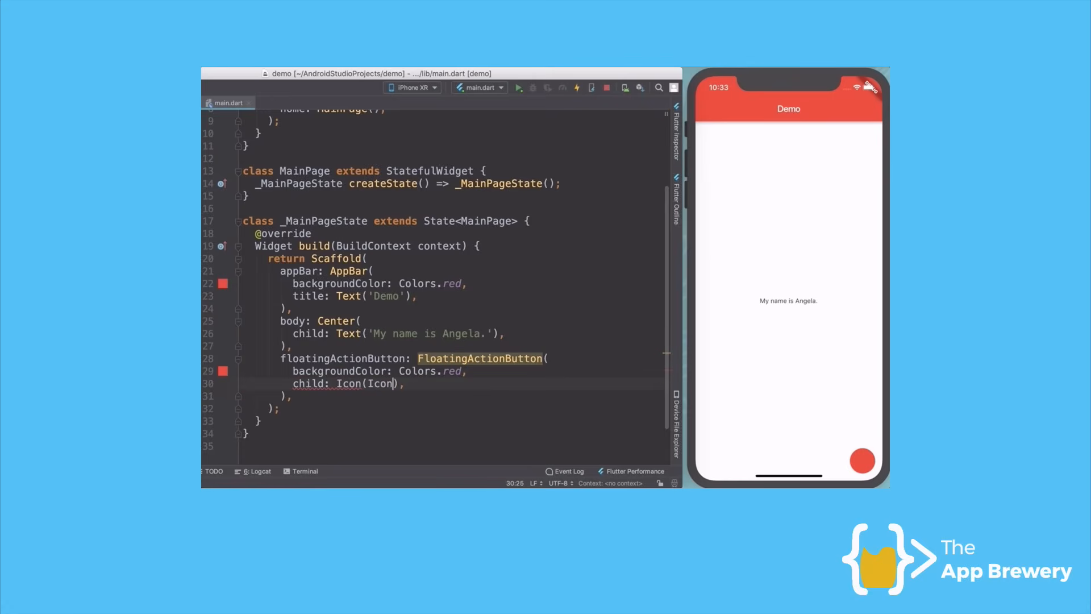
{"action": "type", "text": "."}
{"action": "type", "text": "add"}
{"action": "key", "text": "Return"}
{"action": "key", "text": "ctrl+s"}
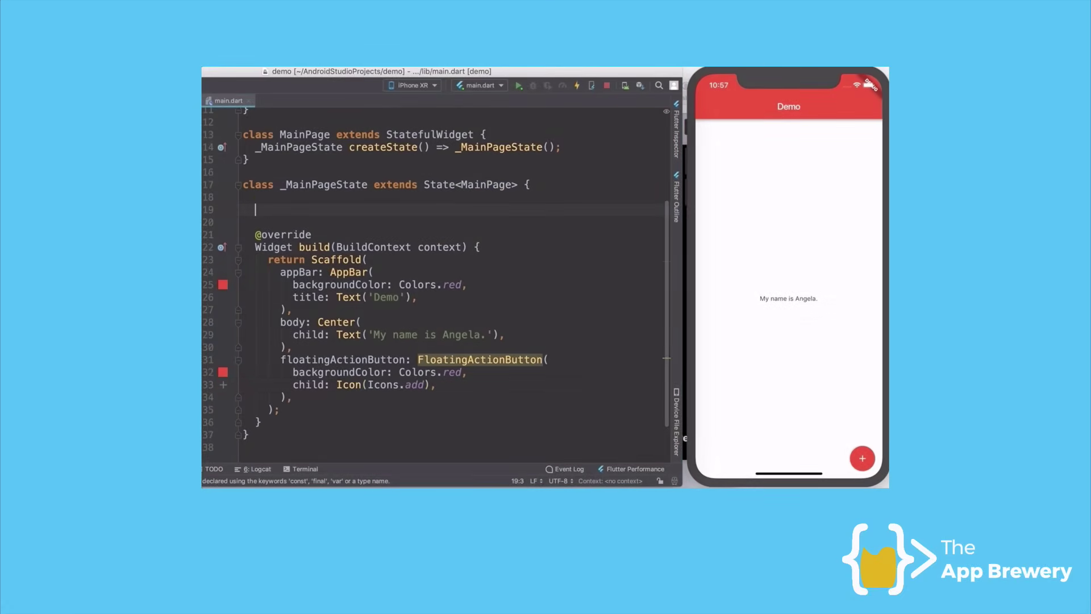
{"action": "type", "text": "int"}
{"action": "type", "text": " num = 0;"}
Replace the text with 'Number of donuts eaten today:$num' using a num counter starting at 0
{"action": "left_click_drag", "start_coordinate": [489, 334], "coordinate": [375, 335]}
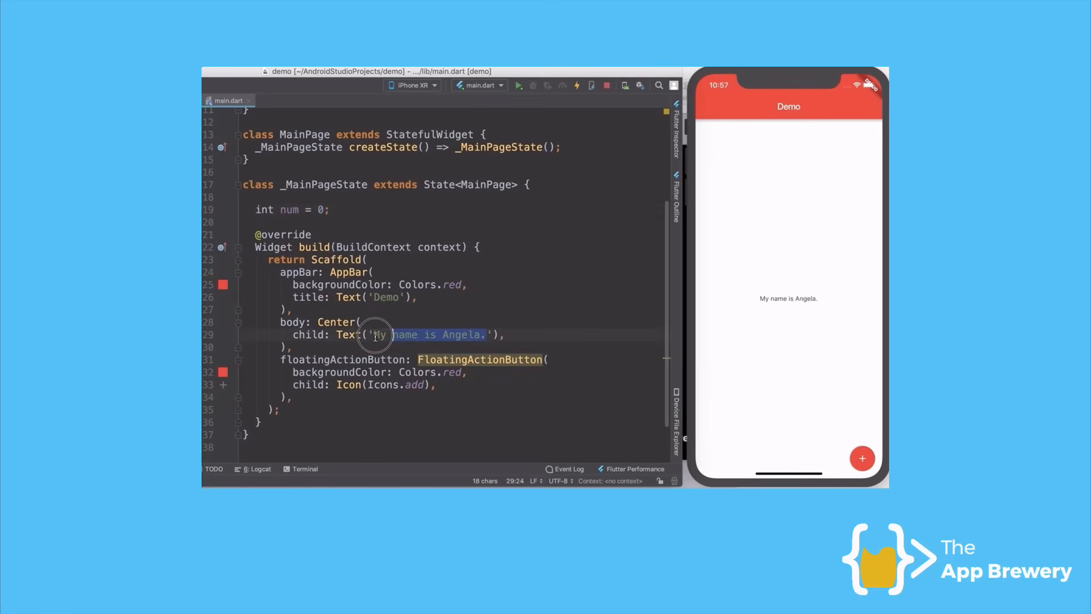
{"action": "type", "text": "Number of "}
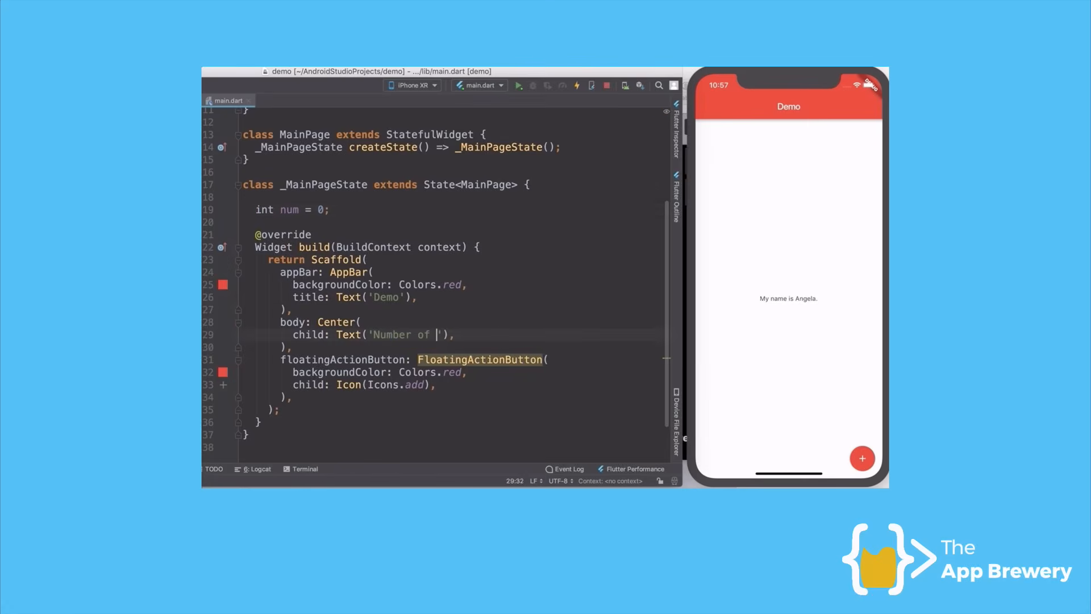
{"action": "type", "text": "donuts eaten to"}
{"action": "type", "text": "day:"}
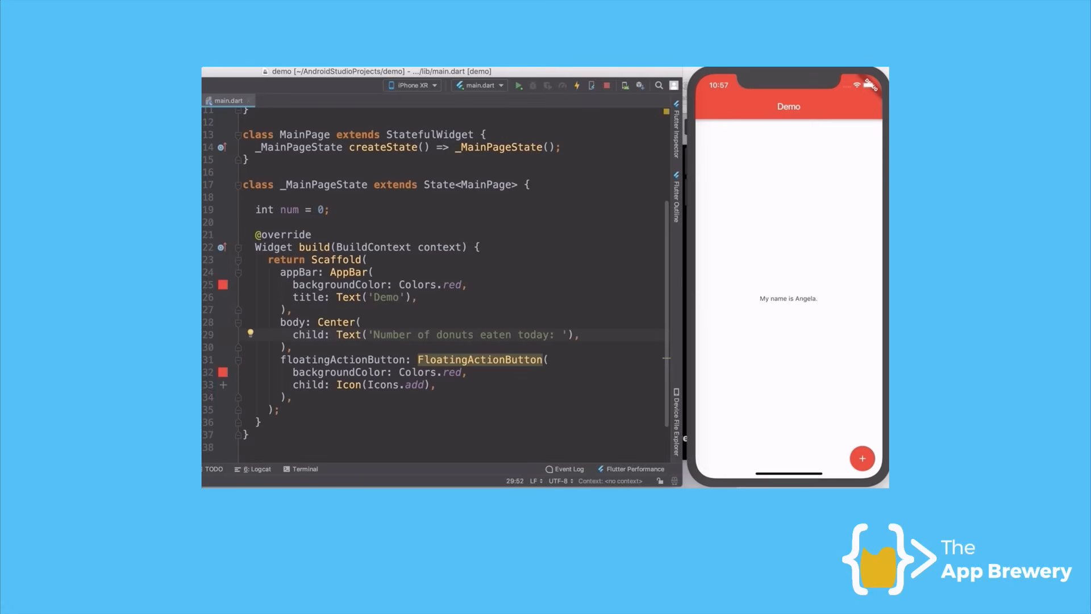
{"action": "key", "text": "BackSpace"}
{"action": "type", "text": "$num"}
{"action": "left_click", "coordinate": [475, 284]}
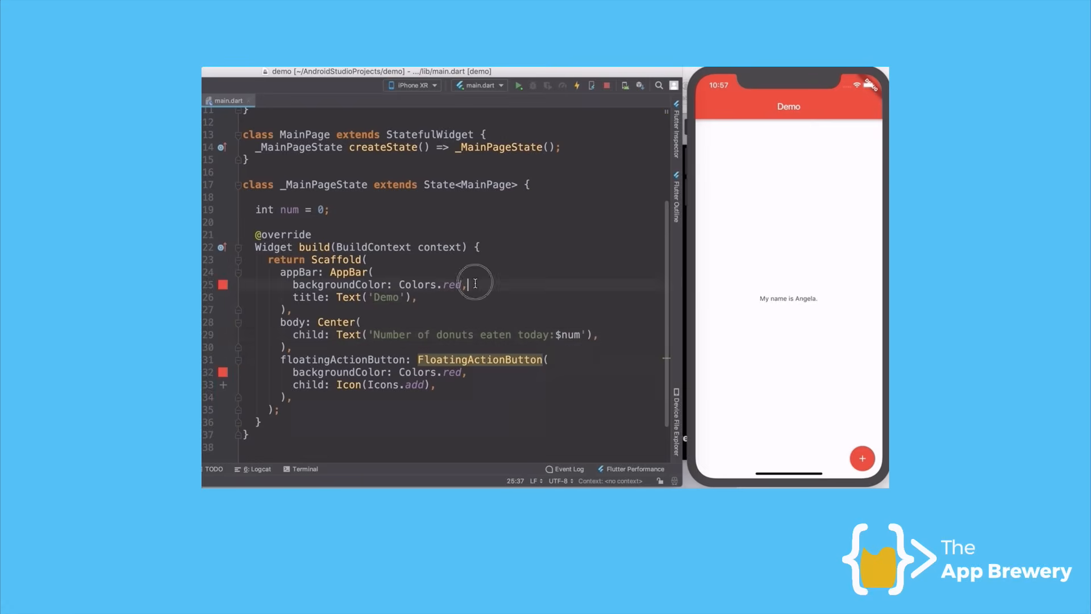
Add onPressed with setState(() { num++; }) to the button and hot reload
{"action": "left_click", "coordinate": [570, 360]}
{"action": "key", "text": "Return"}
{"action": "type", "text": "onp"}
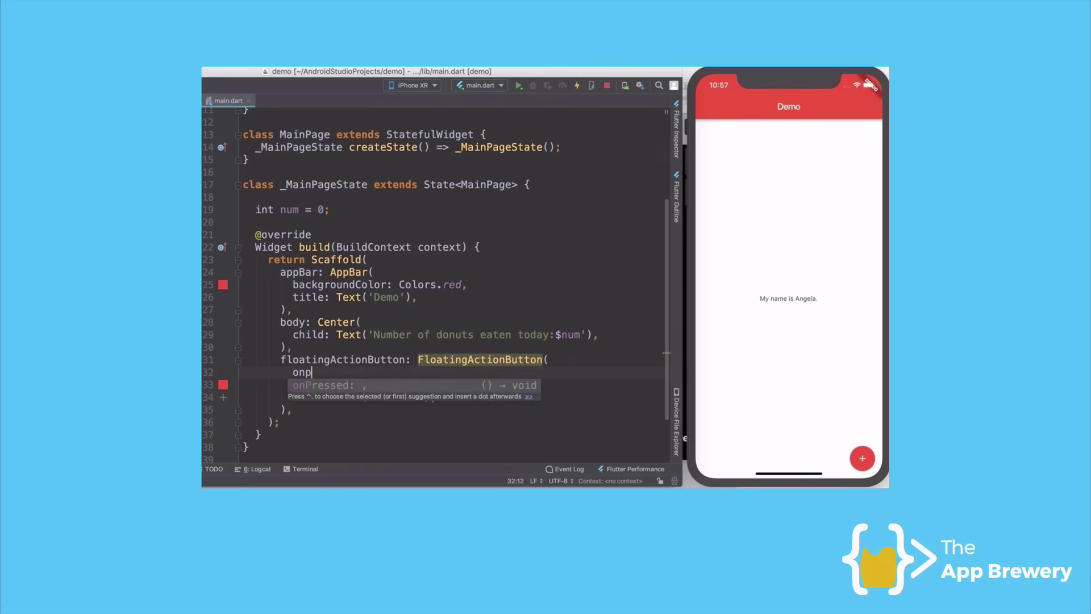
{"action": "key", "text": "Return"}
{"action": "type", "text": "(),"}
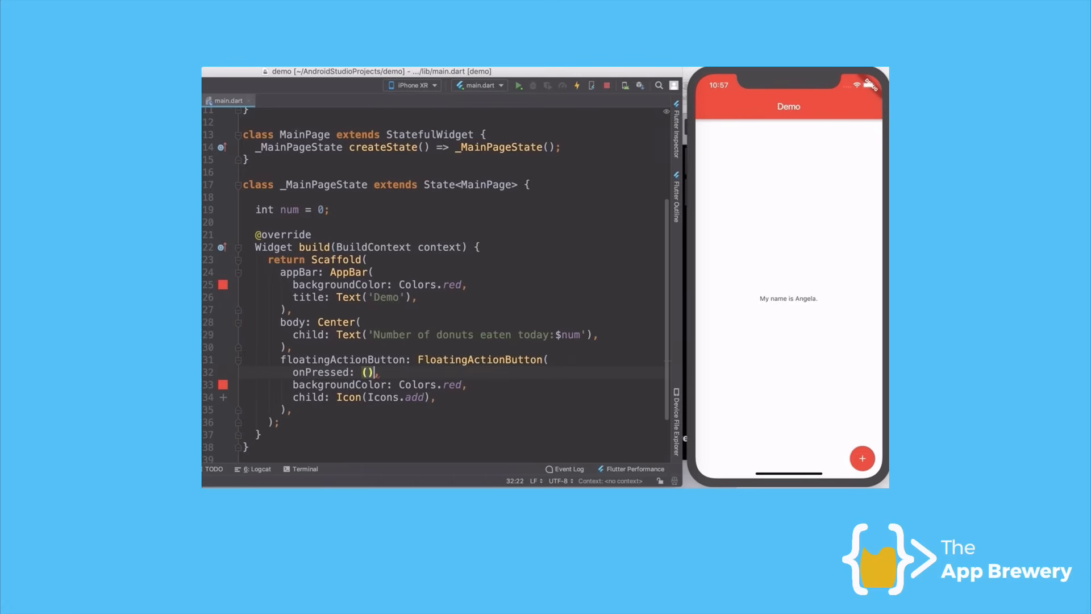
{"action": "type", "text": " {"}
{"action": "key", "text": "Return"}
{"action": "type", "text": "setst"}
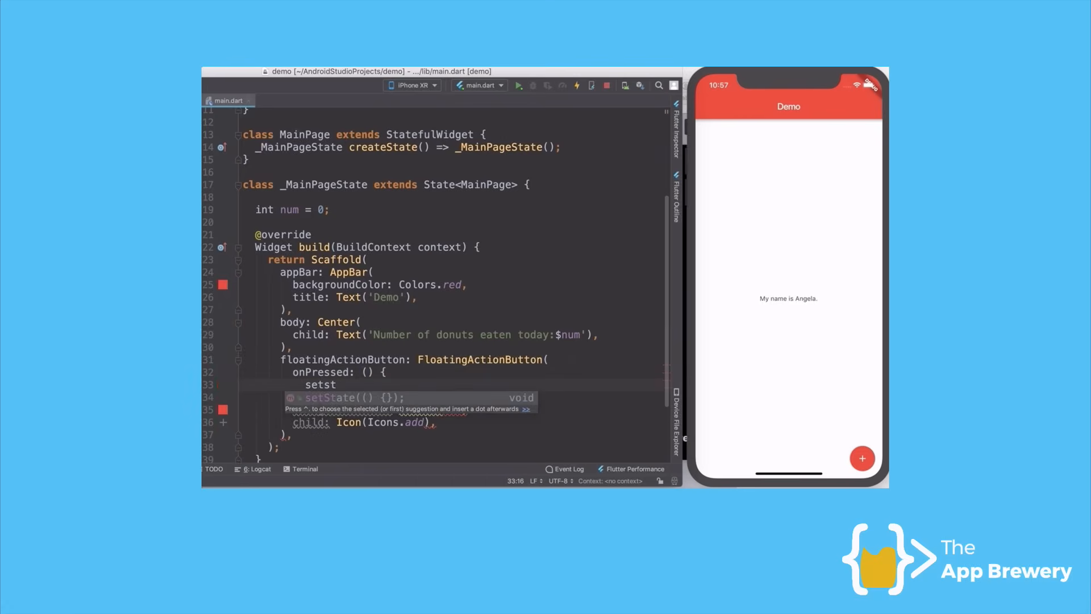
{"action": "key", "text": "Return"}
{"action": "key", "text": "Return"}
{"action": "type", "text": "num++;"}
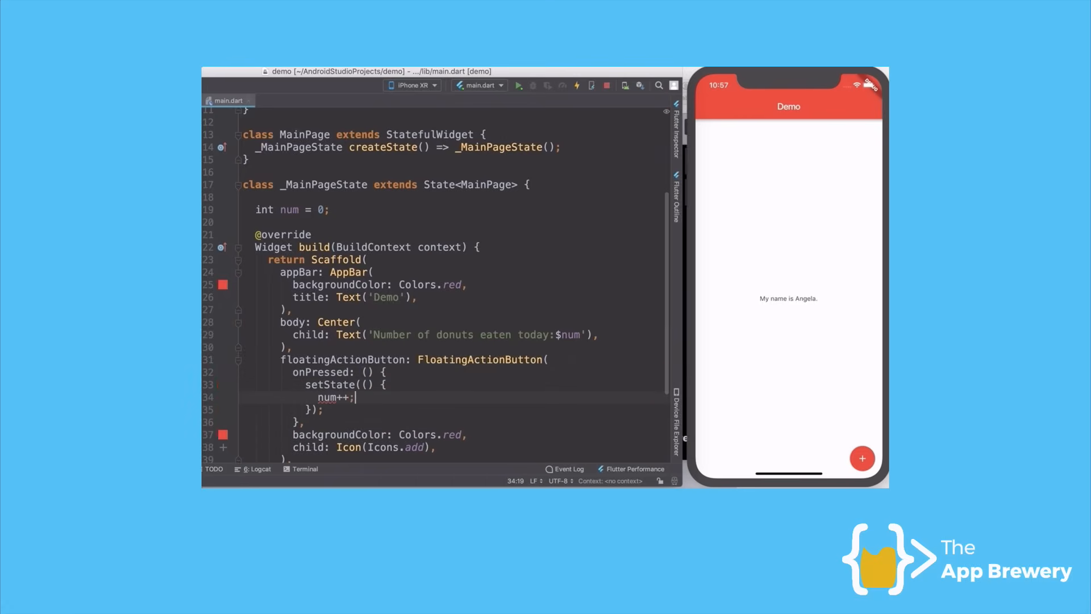
{"action": "key", "text": "ctrl+s"}
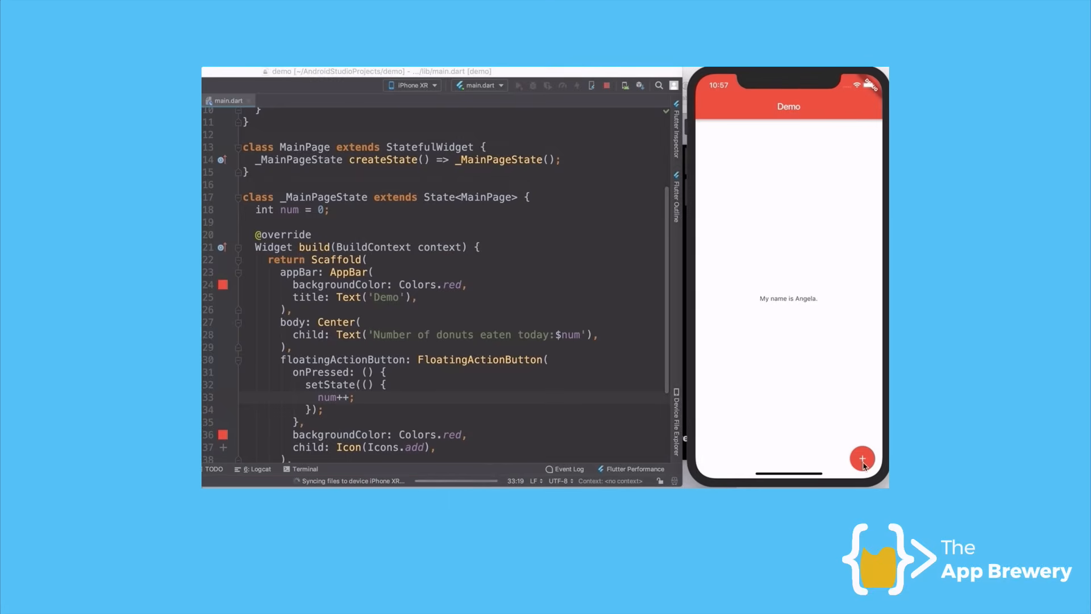
Tap the red + button in the iPhone simulator until the counter reads today:10
{"action": "left_click", "coordinate": [863, 462]}
{"action": "left_click", "coordinate": [863, 462]}
{"action": "left_click", "coordinate": [863, 461]}
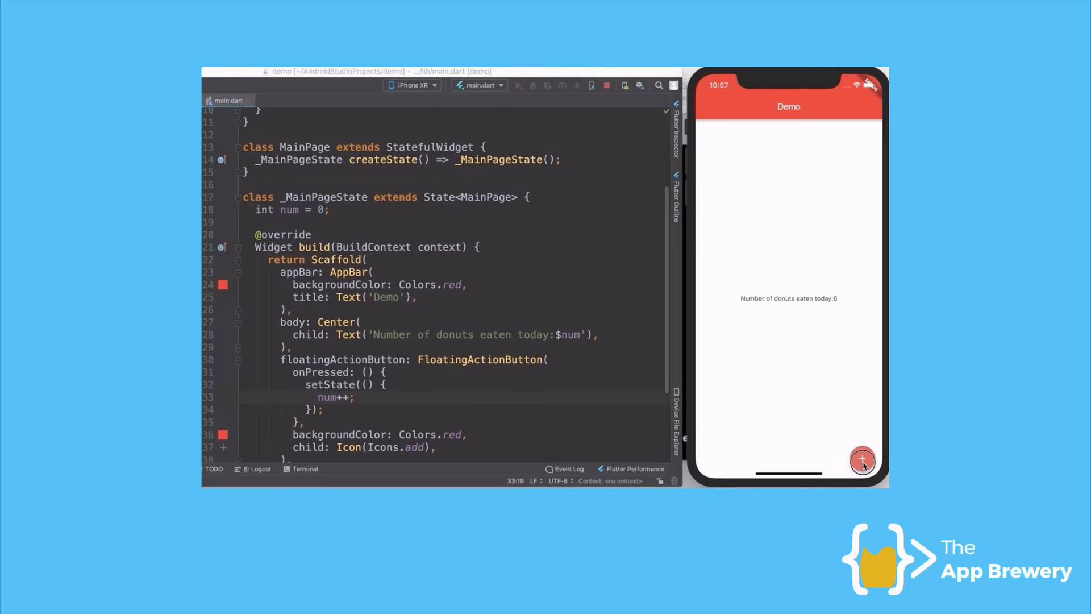
{"action": "left_click", "coordinate": [863, 461]}
{"action": "left_click", "coordinate": [863, 461]}
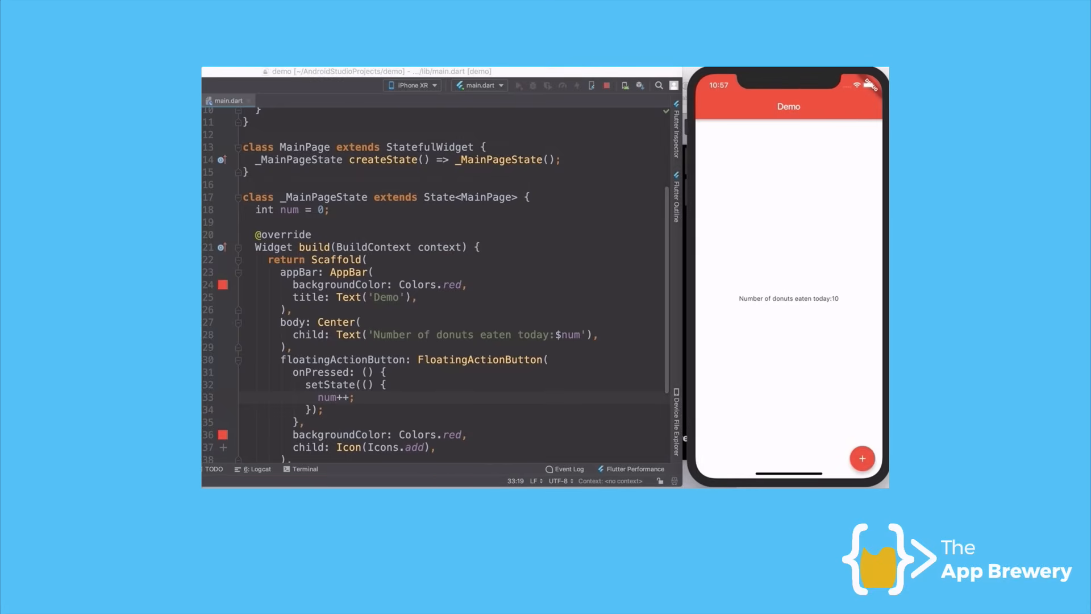